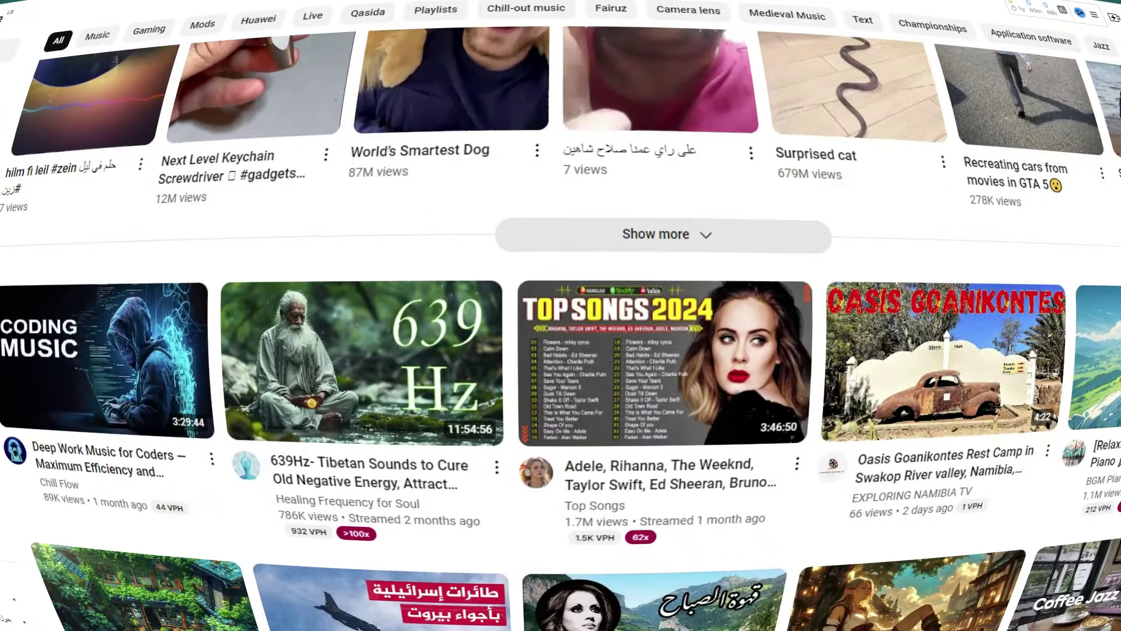
pyautogui.scroll(-4, 561, 315)
pyautogui.scroll(-7, 561, 315)
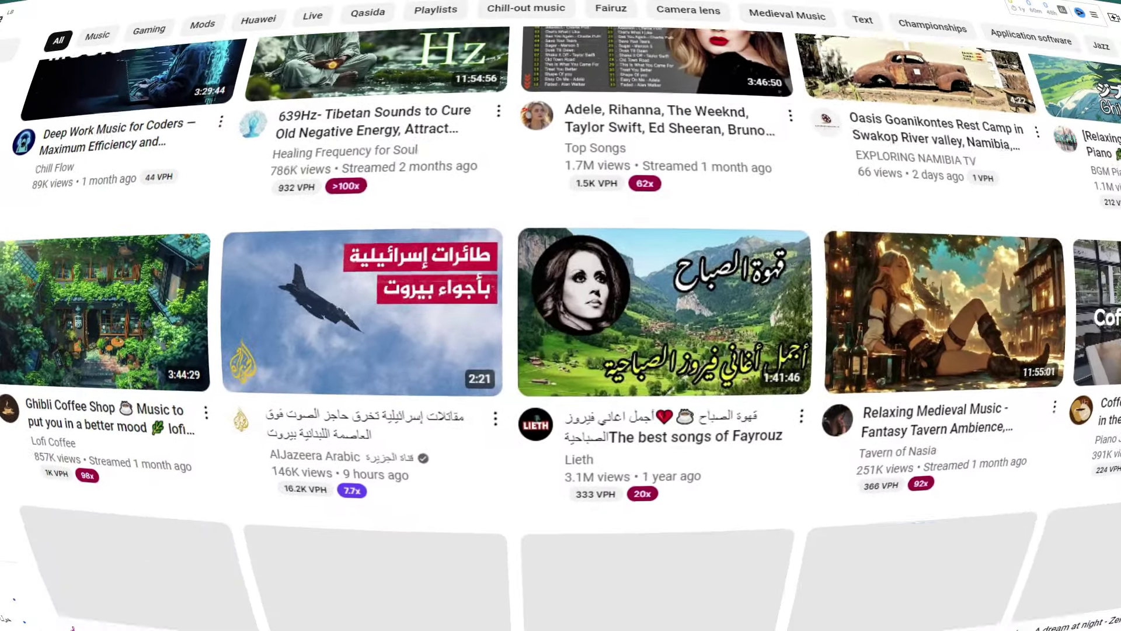
pyautogui.scroll(-6, 561, 315)
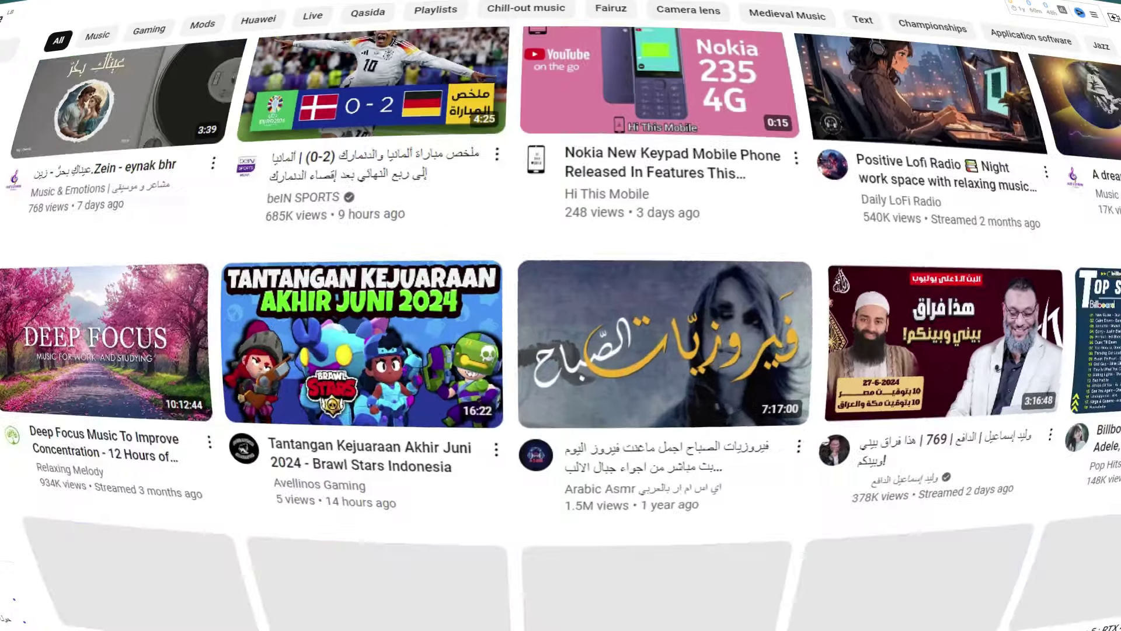
pyautogui.scroll(-4, 561, 315)
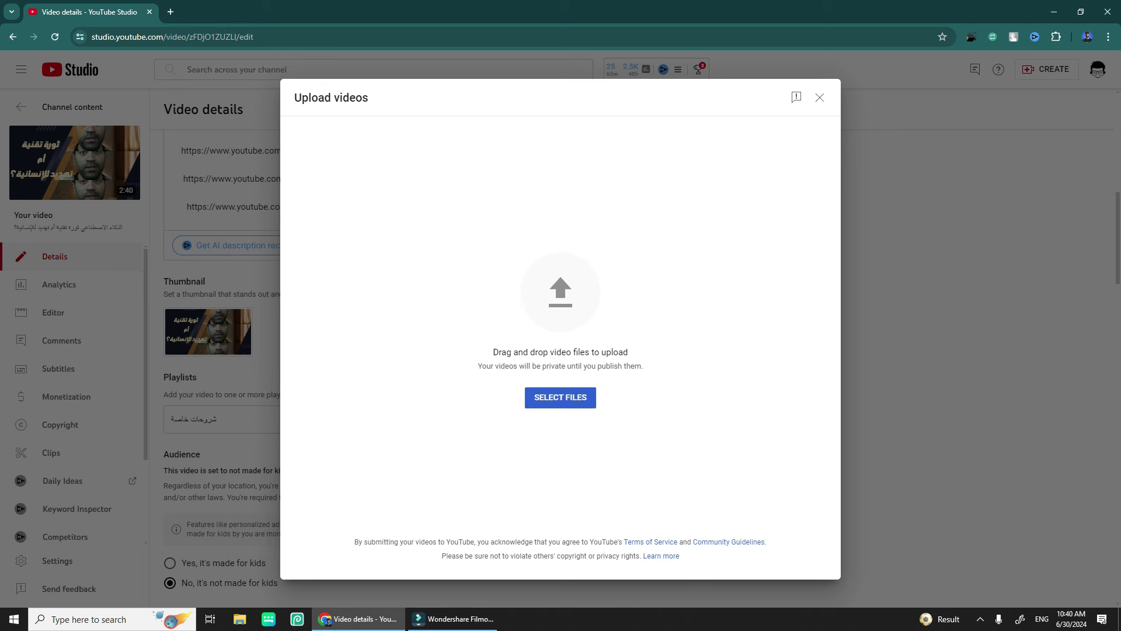
# Upload the video file mz1.mp4 from the New Volume (D:) drive
pyautogui.click(561, 397)
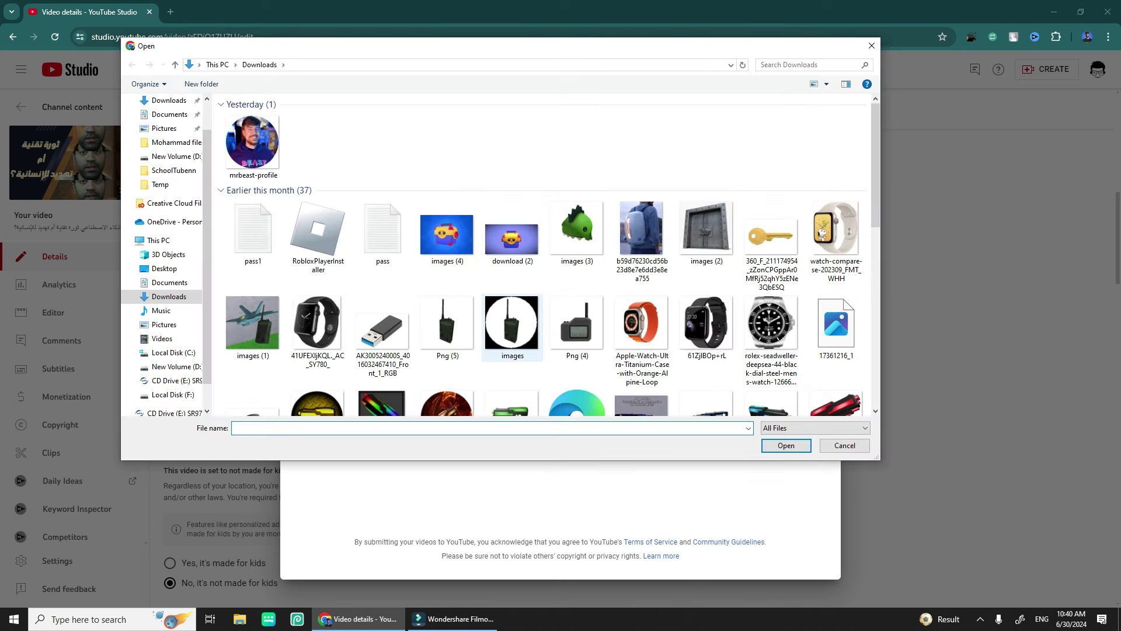
pyautogui.click(172, 156)
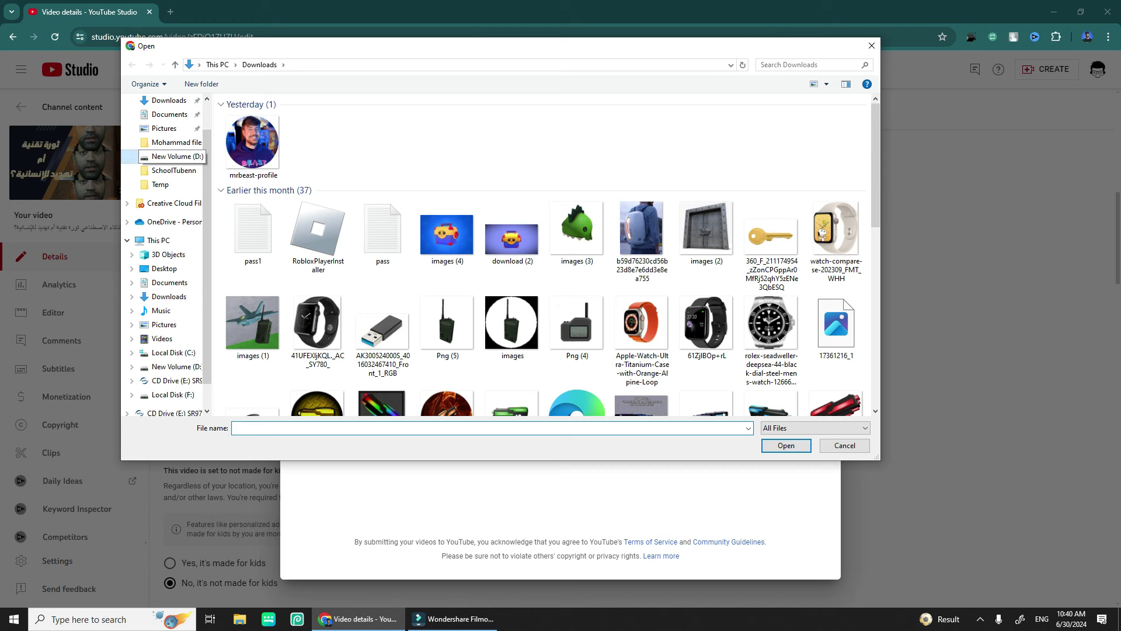
pyautogui.doubleClick(383, 289)
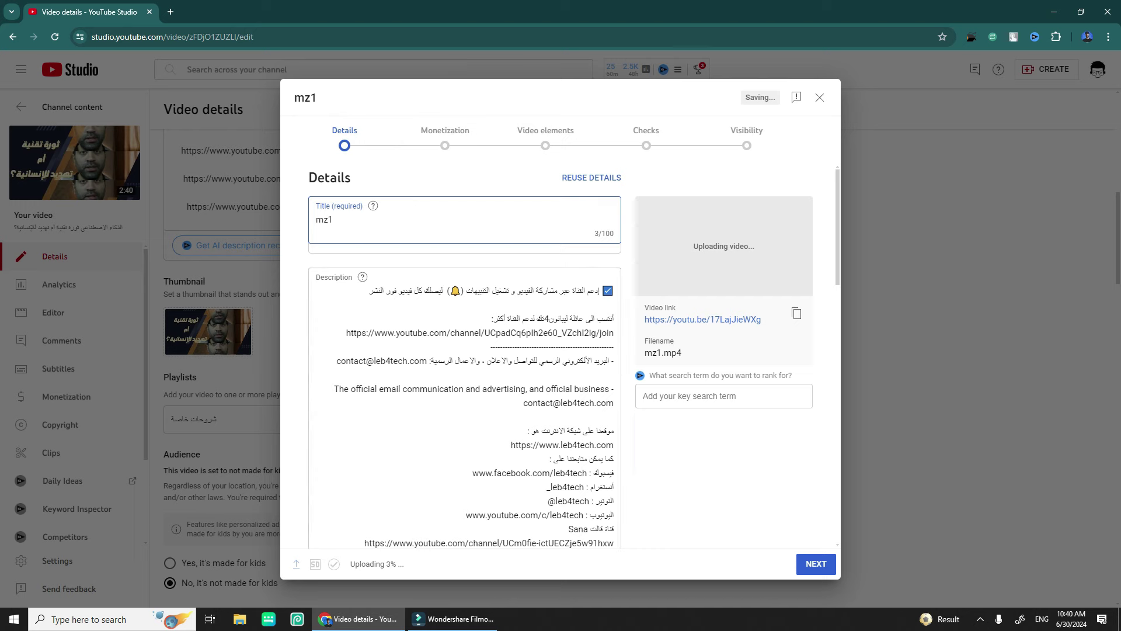
# Start a thumbnail Test & compare for the mz1 video and add the Snapshot image as the first thumbnail
pyautogui.scroll(-15, 465, 357)
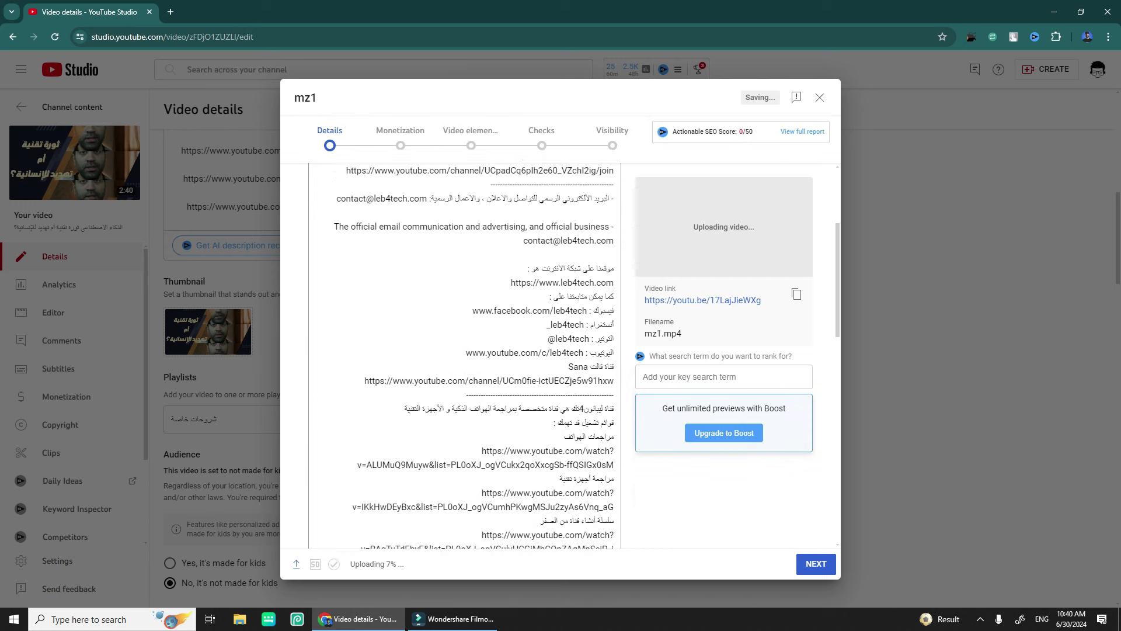
pyautogui.scroll(2, 464, 356)
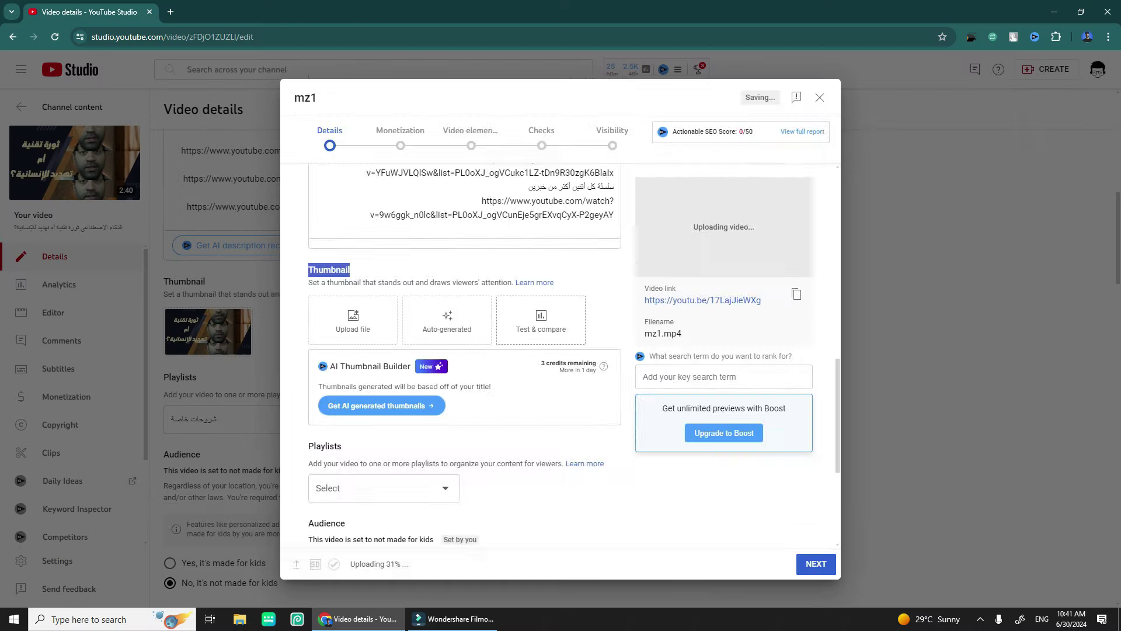
pyautogui.click(528, 327)
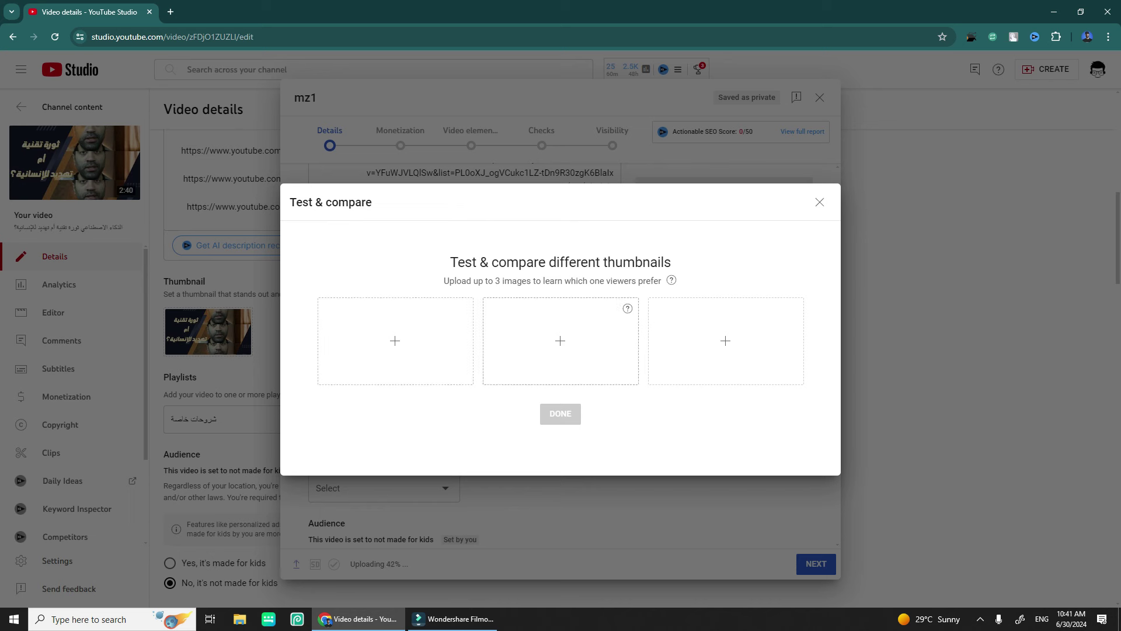
pyautogui.moveTo(462, 308)
pyautogui.click(395, 340)
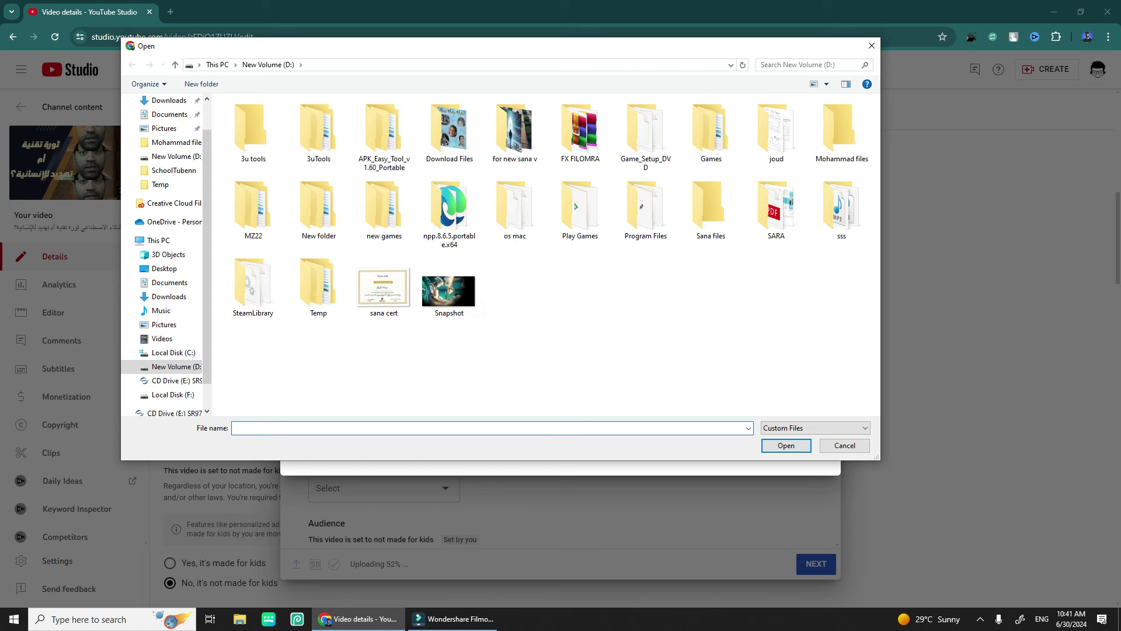
pyautogui.doubleClick(449, 291)
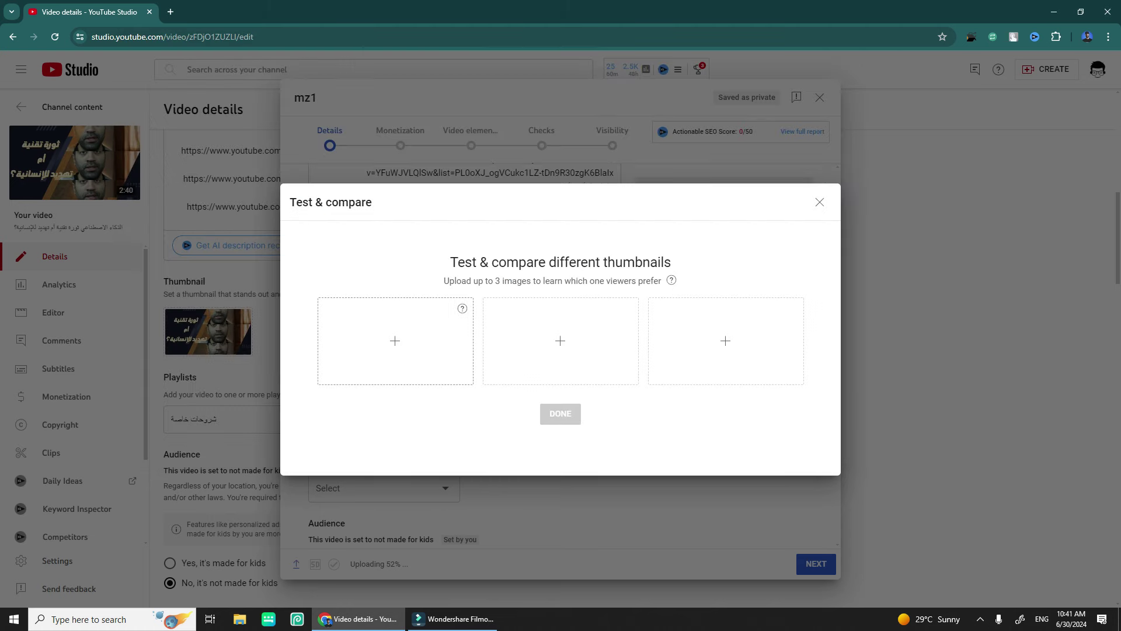
# Add the first image from the Roblox folder in Pictures as the second test thumbnail
pyautogui.click(560, 340)
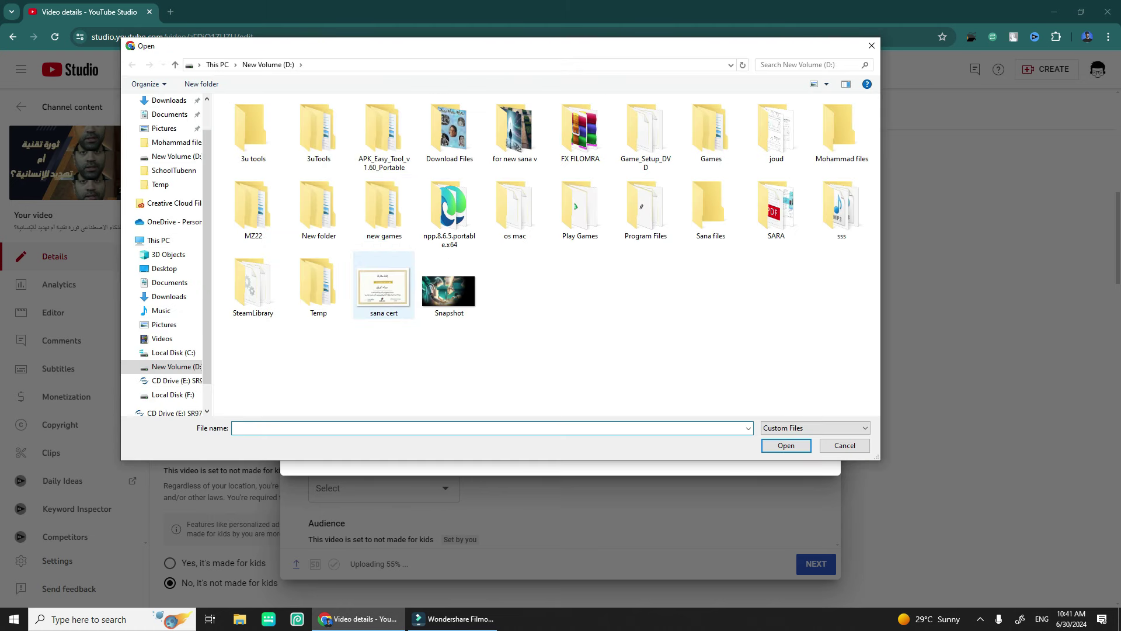
pyautogui.doubleClick(515, 129)
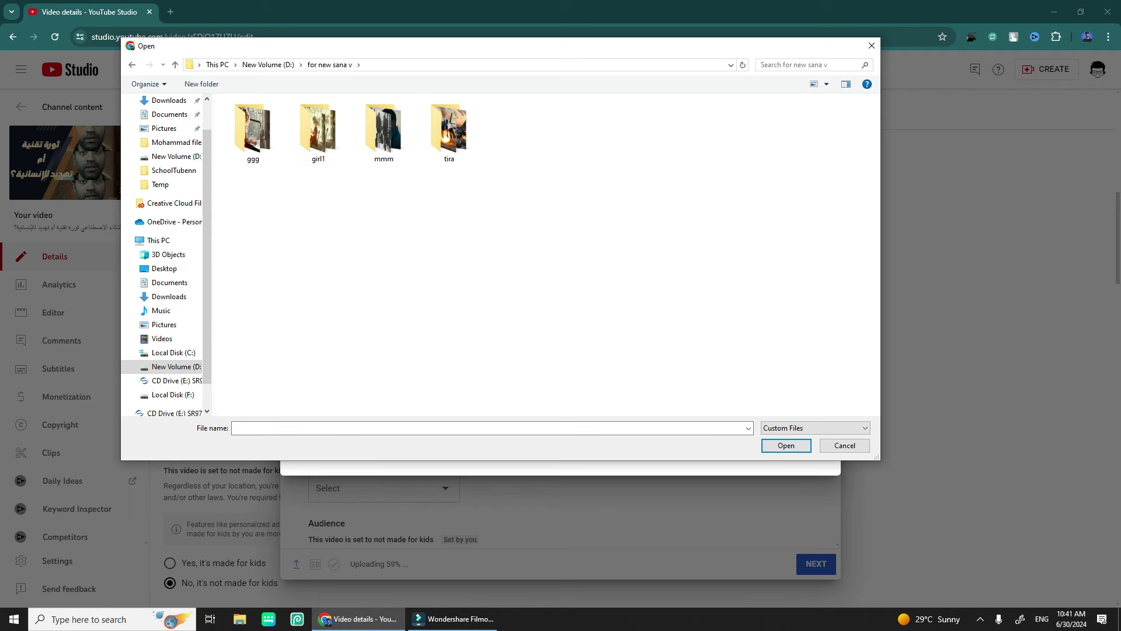
pyautogui.doubleClick(383, 129)
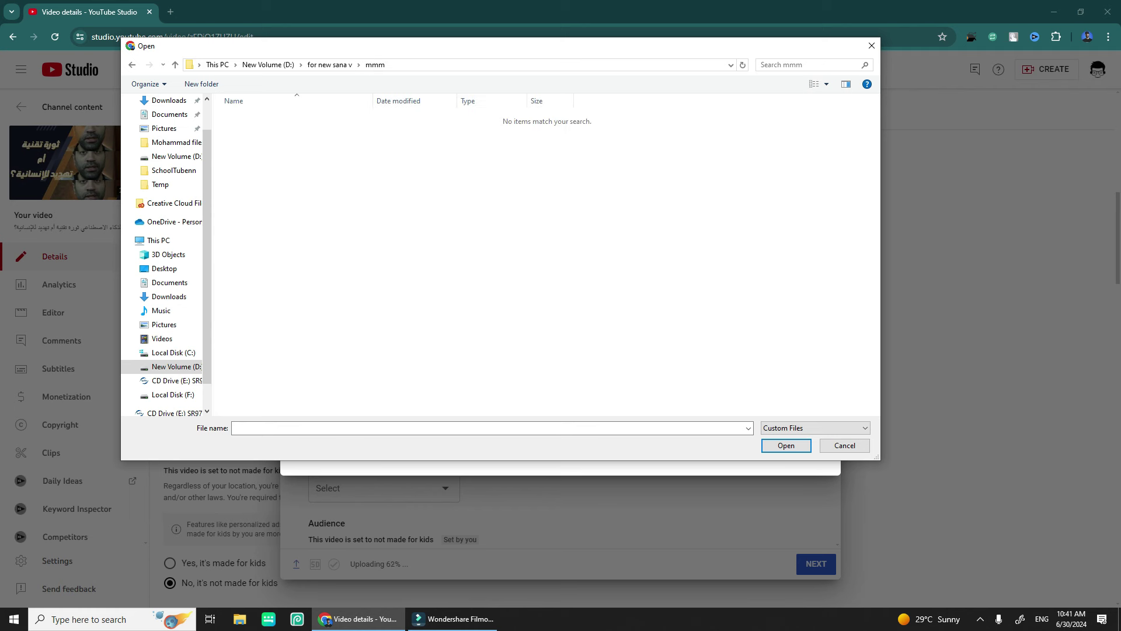
pyautogui.click(268, 64)
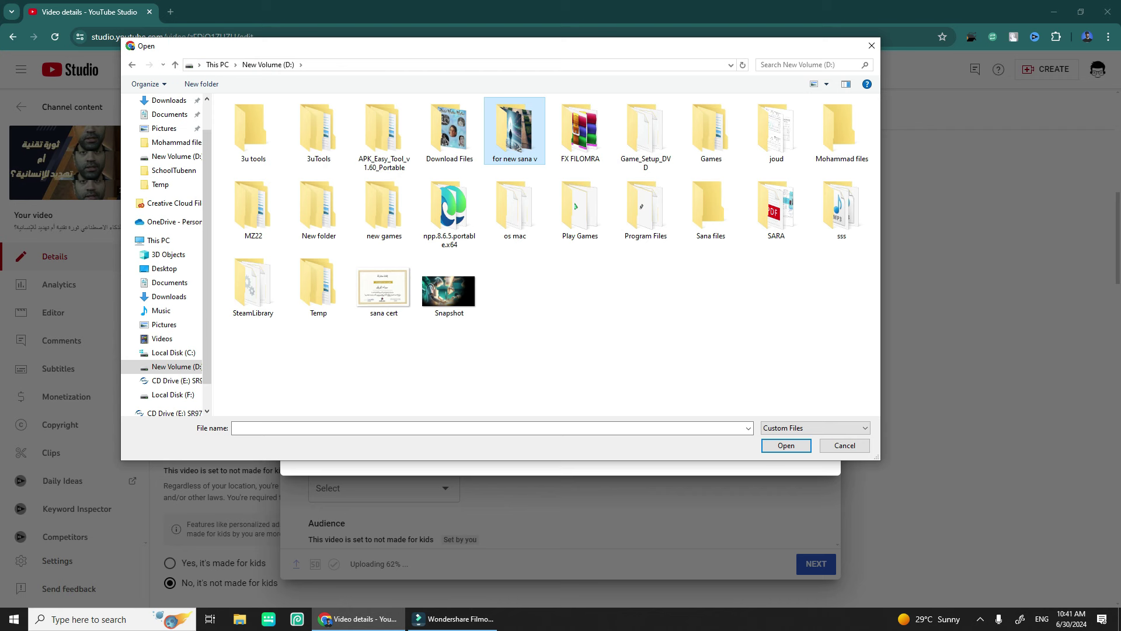
pyautogui.scroll(1, 164, 296)
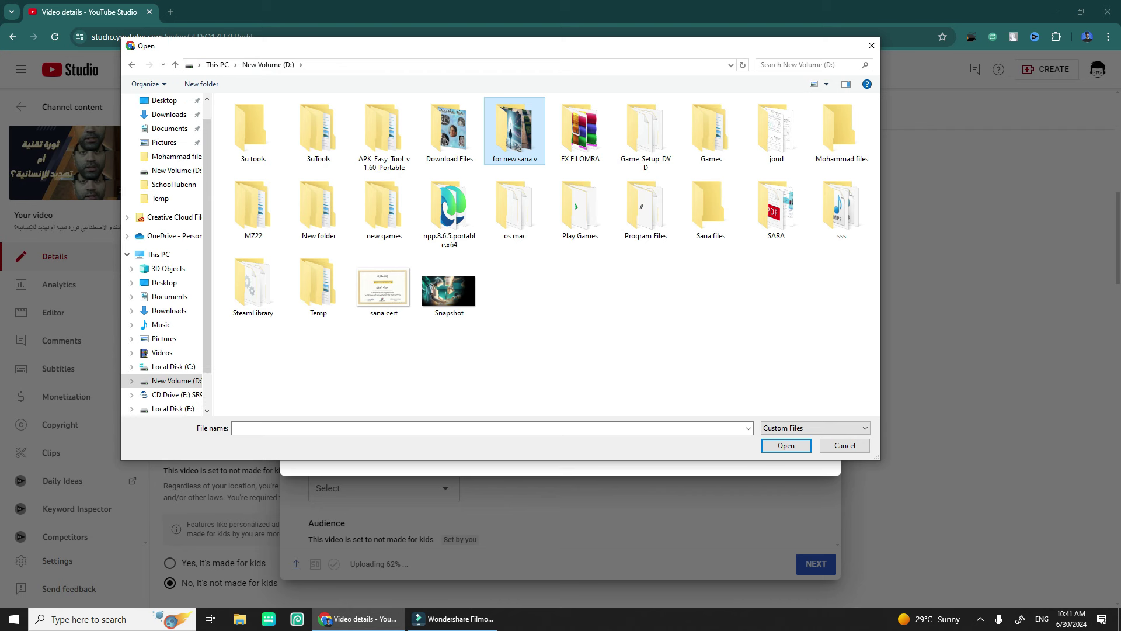
pyautogui.click(164, 142)
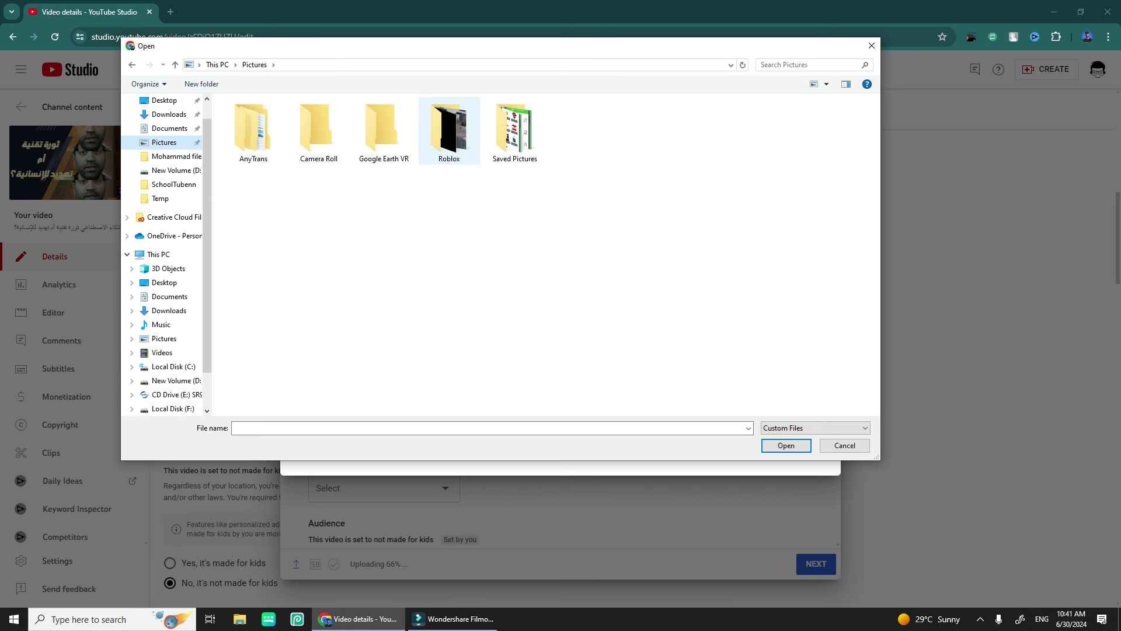
pyautogui.doubleClick(449, 131)
pyautogui.doubleClick(253, 137)
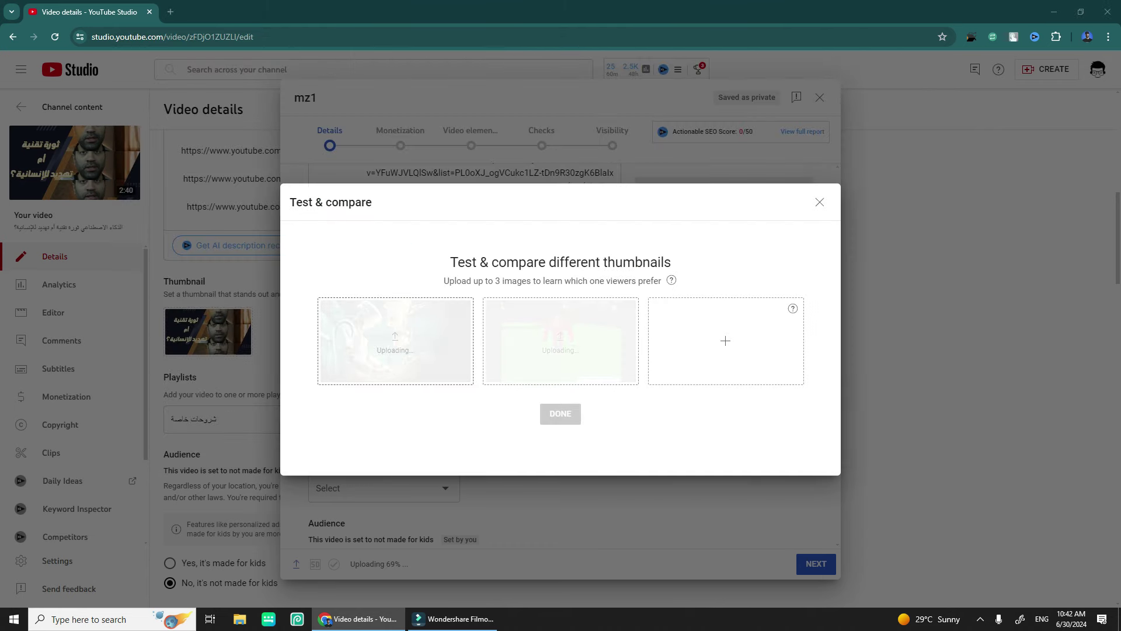
# Add an image smaller than 2 MB as the third test thumbnail, confirm the set and close the upload as a draft
pyautogui.click(726, 340)
pyautogui.doubleClick(384, 213)
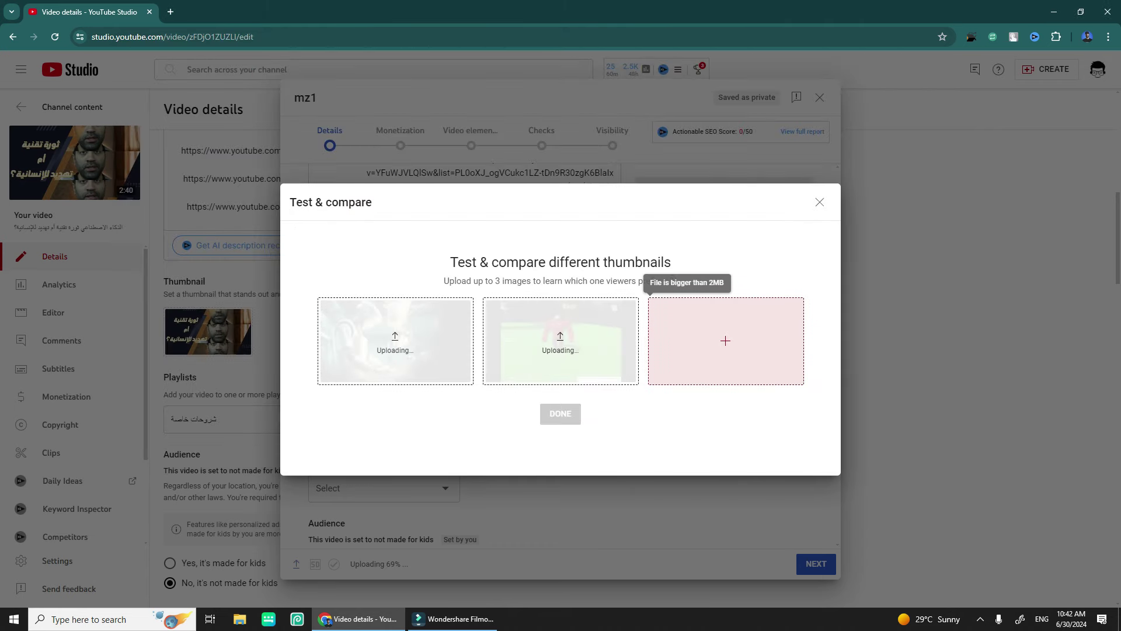
pyautogui.click(725, 341)
pyautogui.doubleClick(775, 137)
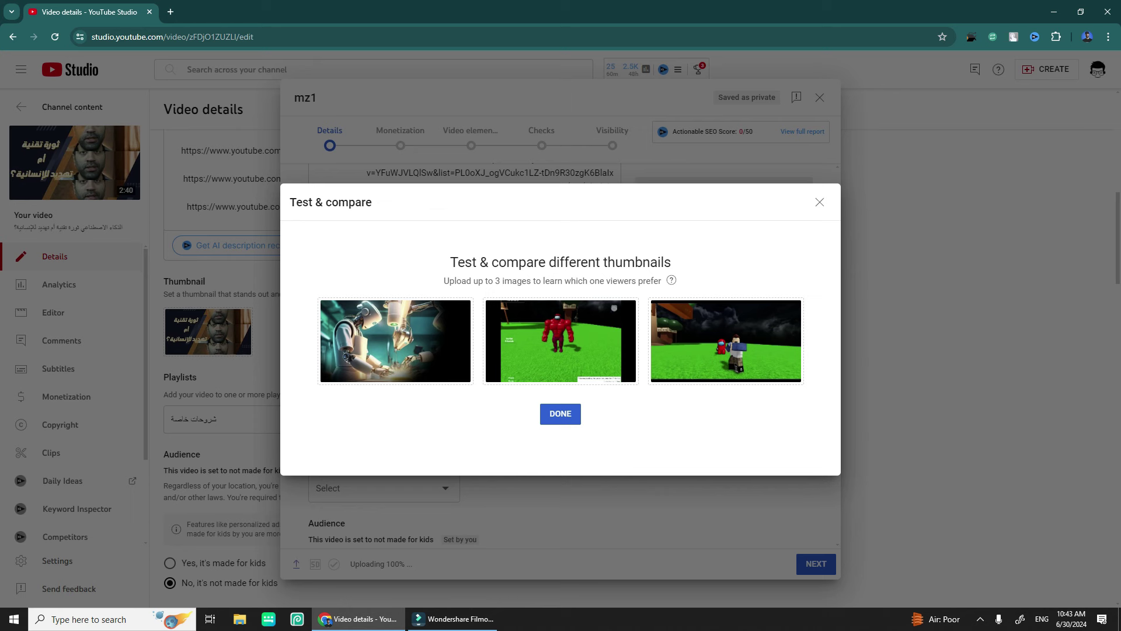
pyautogui.click(560, 413)
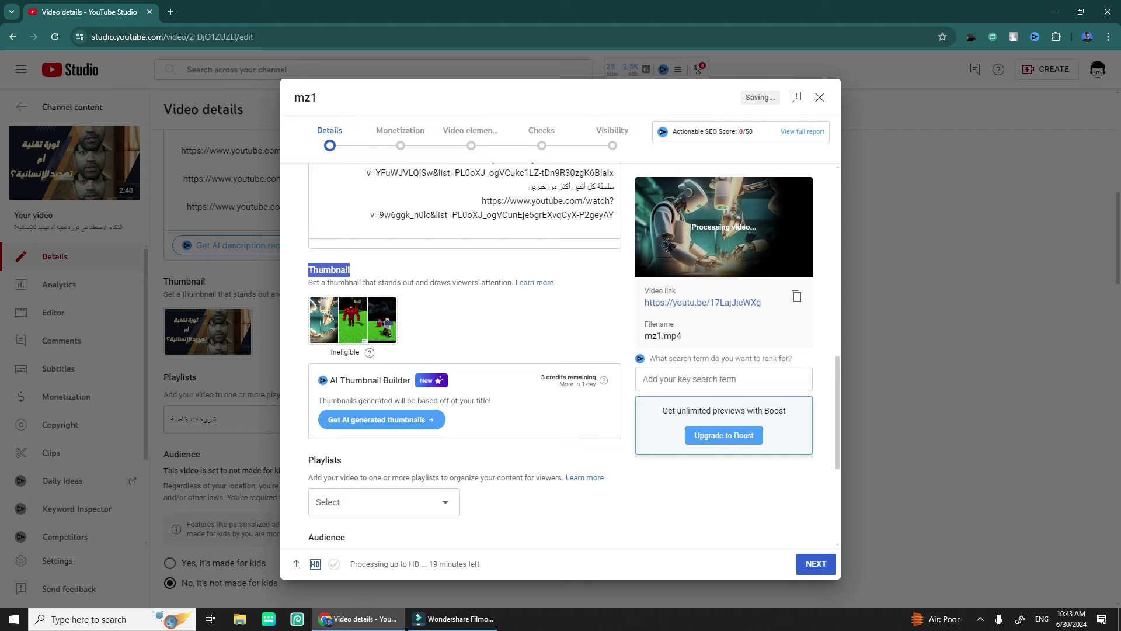
pyautogui.click(820, 97)
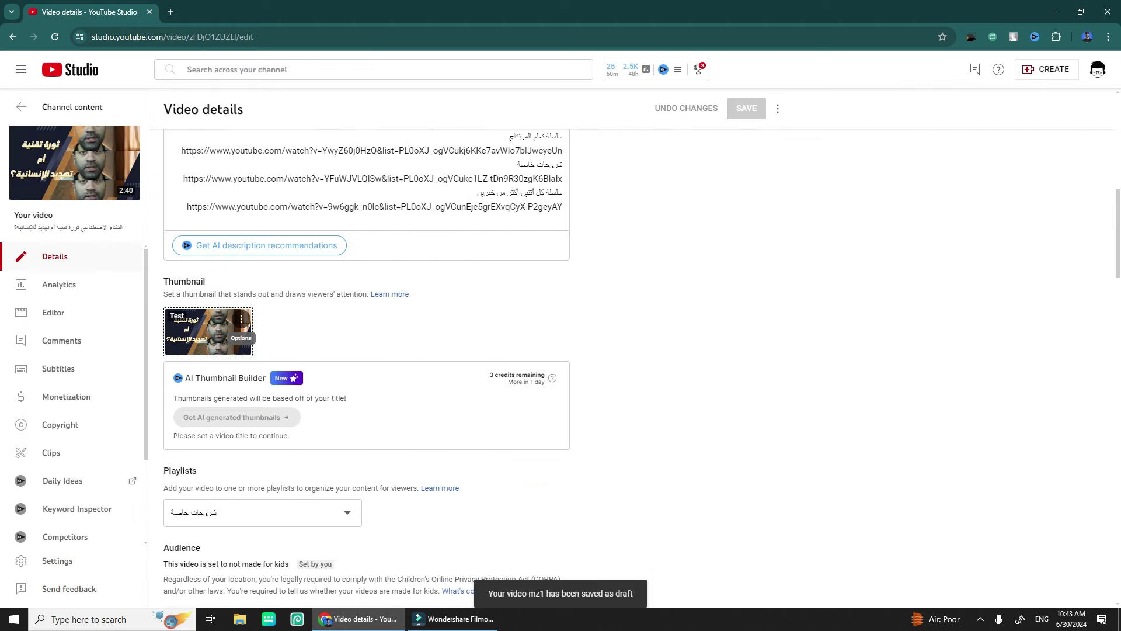
# View the thumbnail test report of the existing video and try to start a new test
pyautogui.scroll(1, 367, 350)
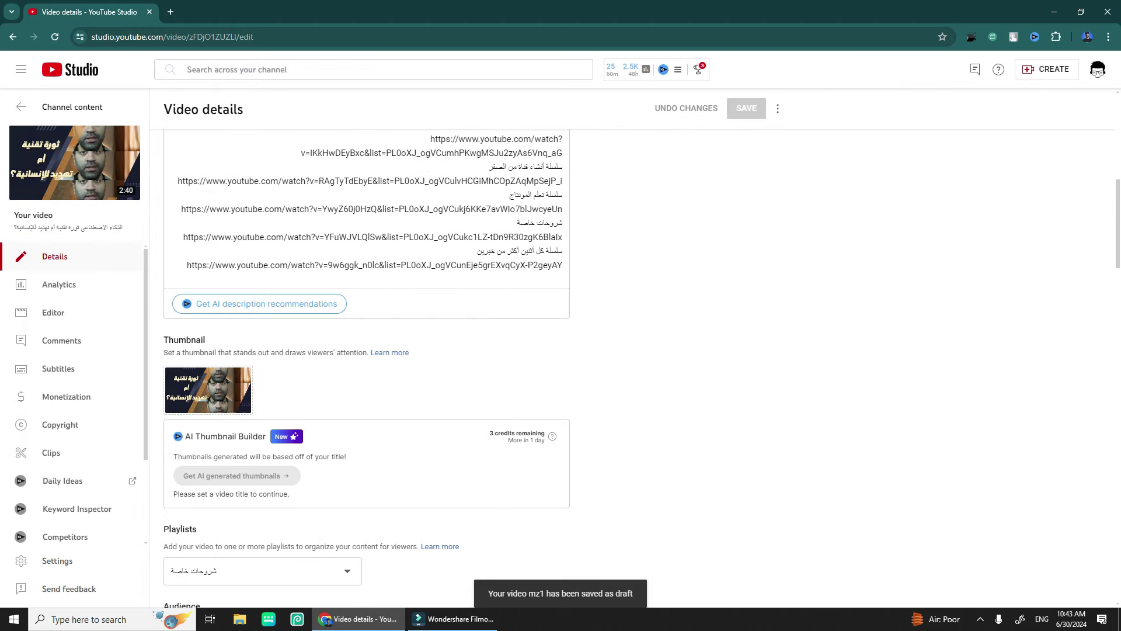
pyautogui.scroll(-1, 367, 350)
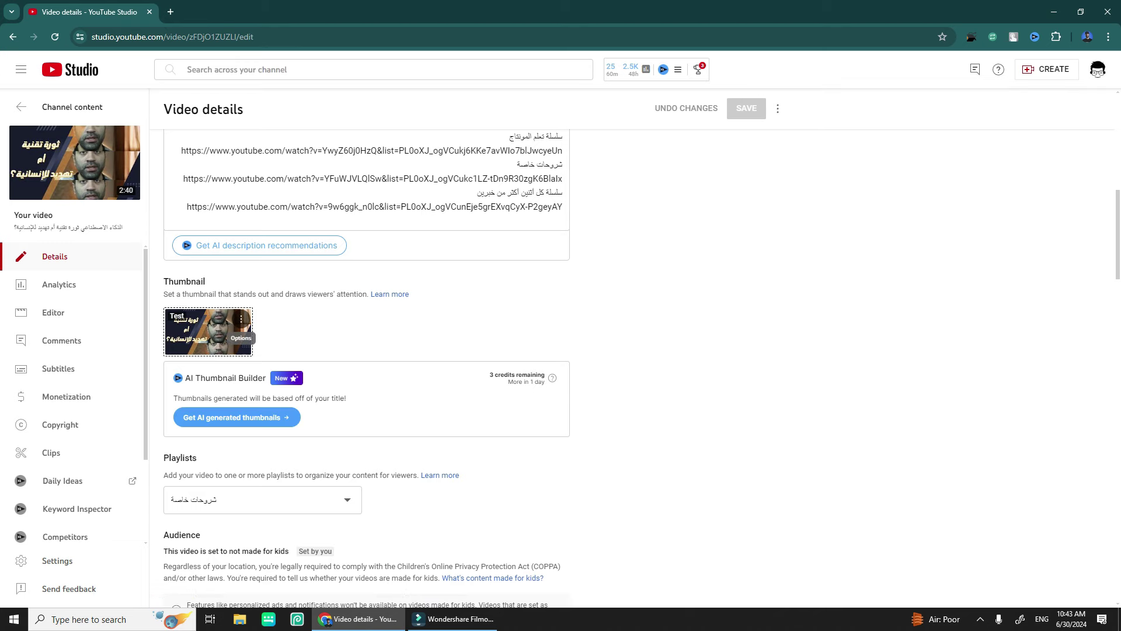
pyautogui.click(241, 319)
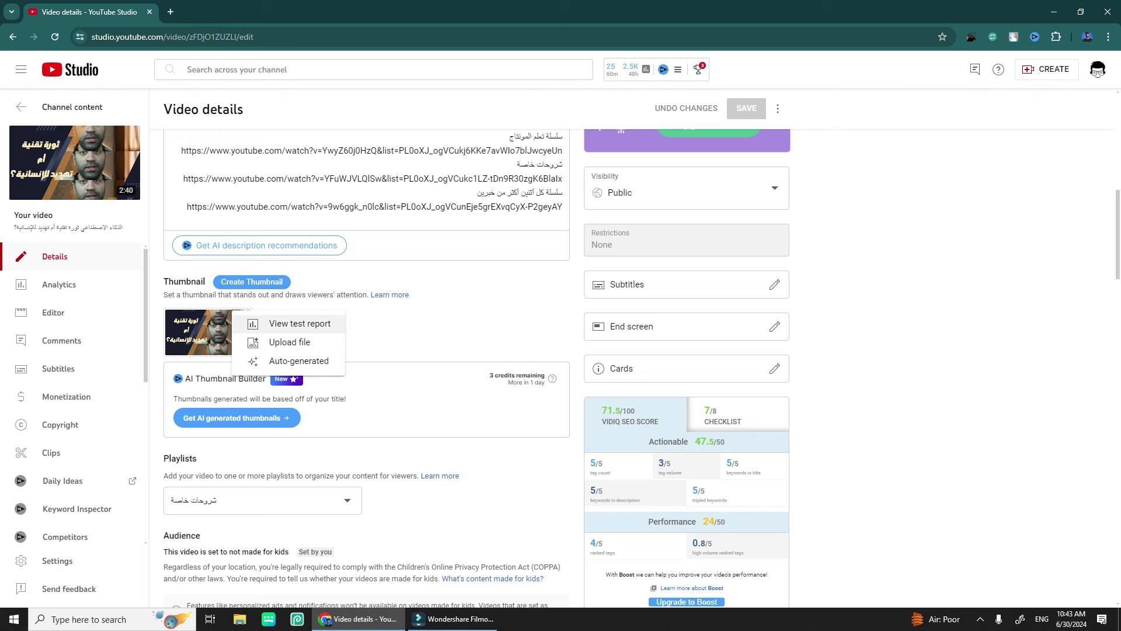
pyautogui.click(300, 324)
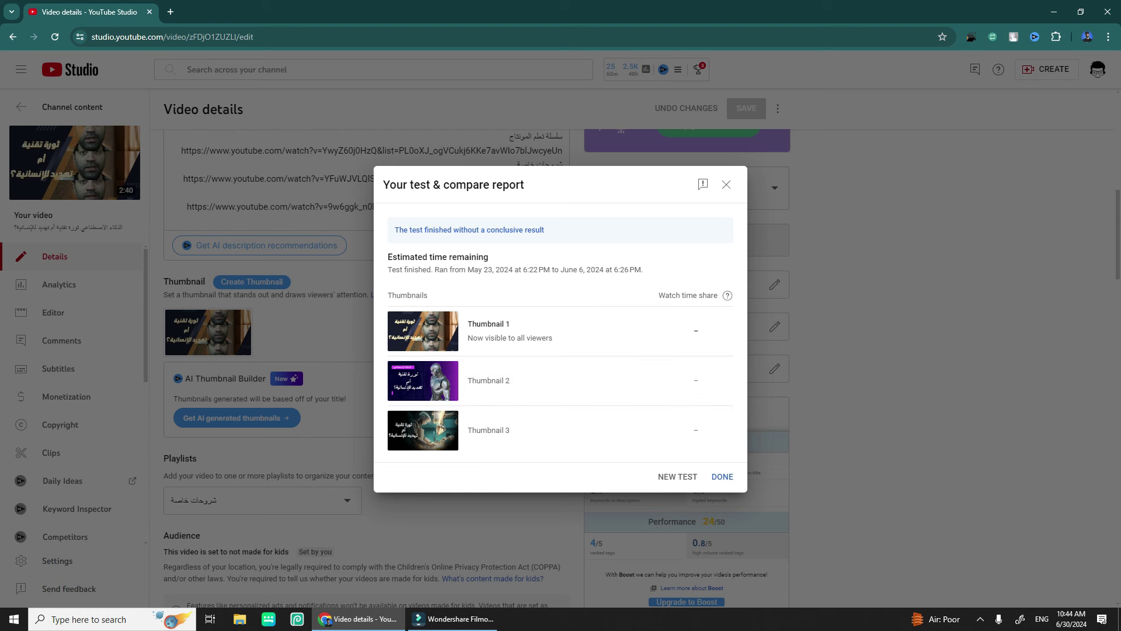
pyautogui.click(671, 475)
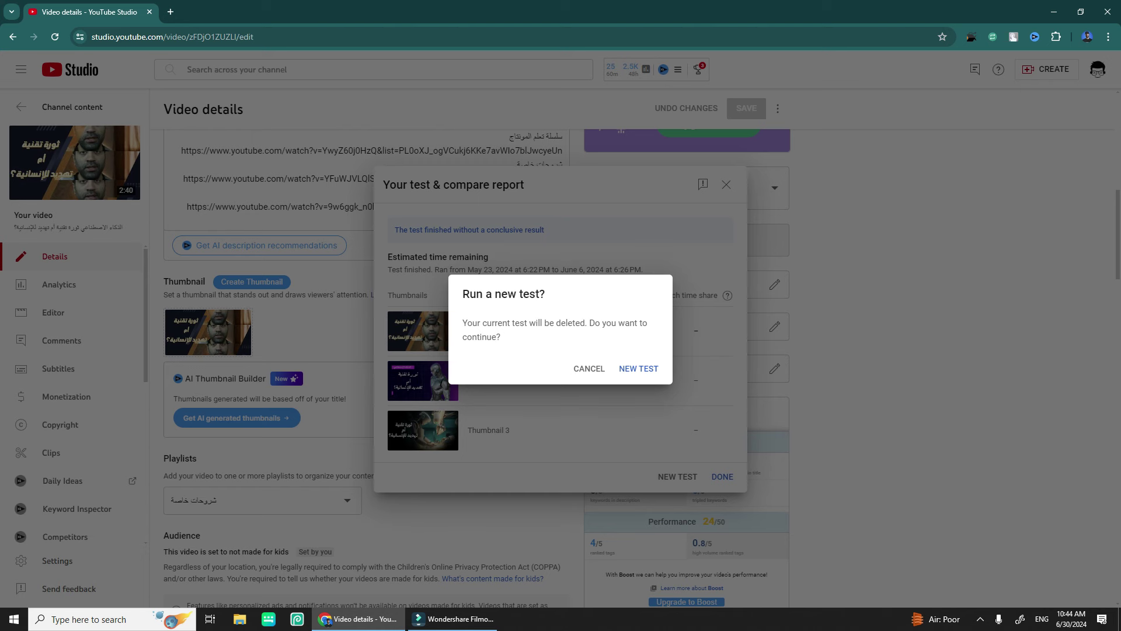
pyautogui.press('Return')
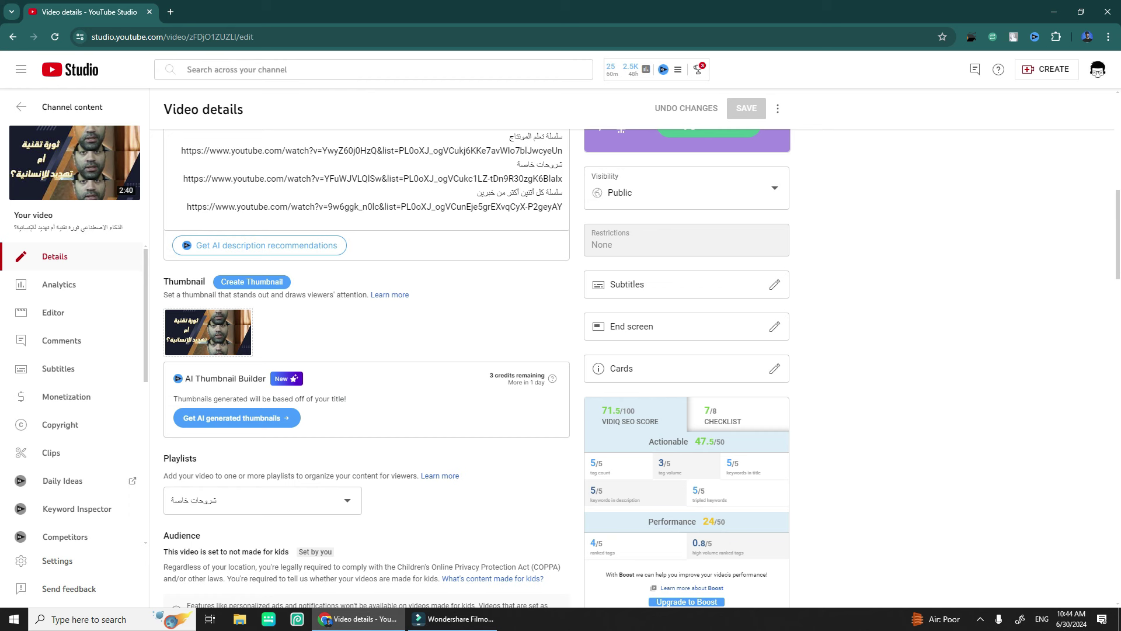